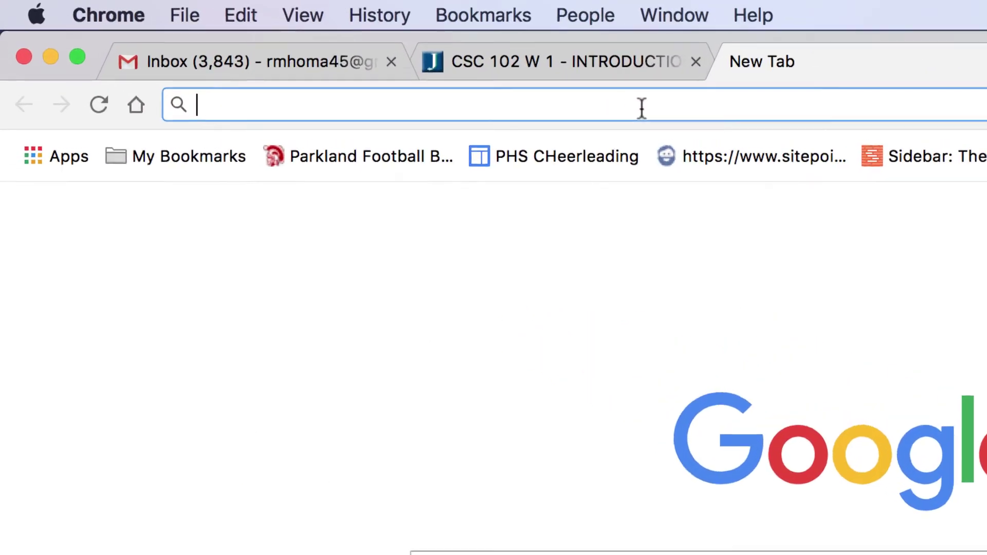
# - Load pixlr.com by entering pixlr in the Chrome address bar
pyautogui.write('p')
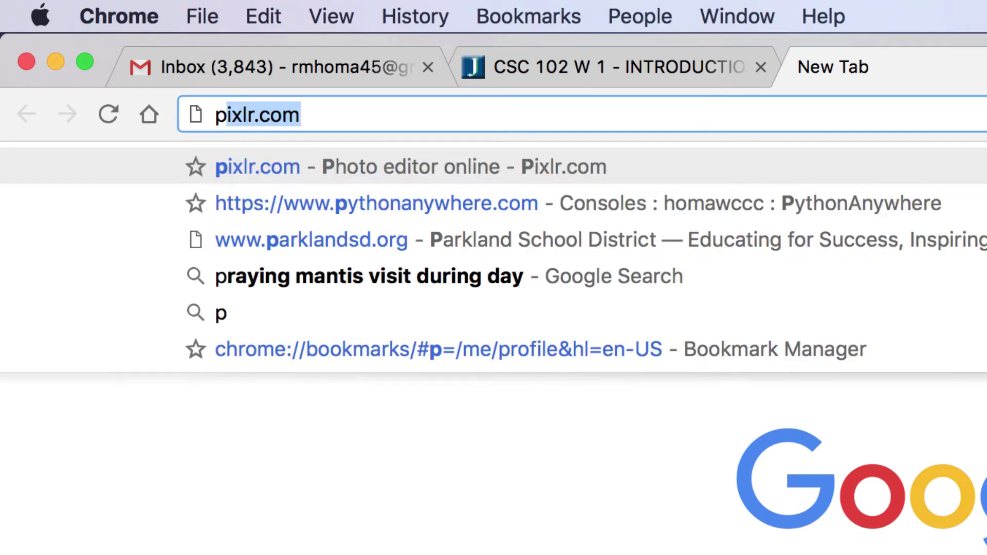
pyautogui.write('ix')
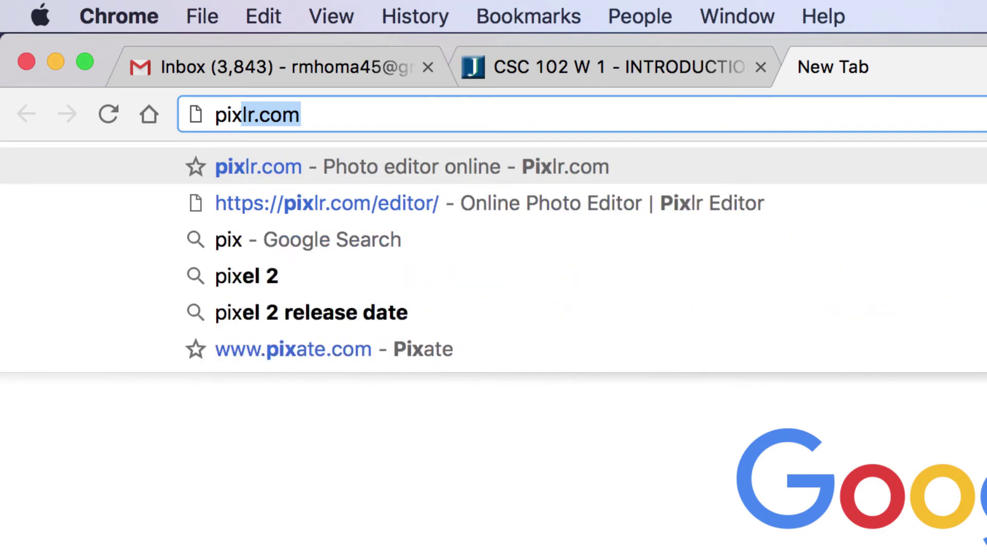
pyautogui.write('lr')
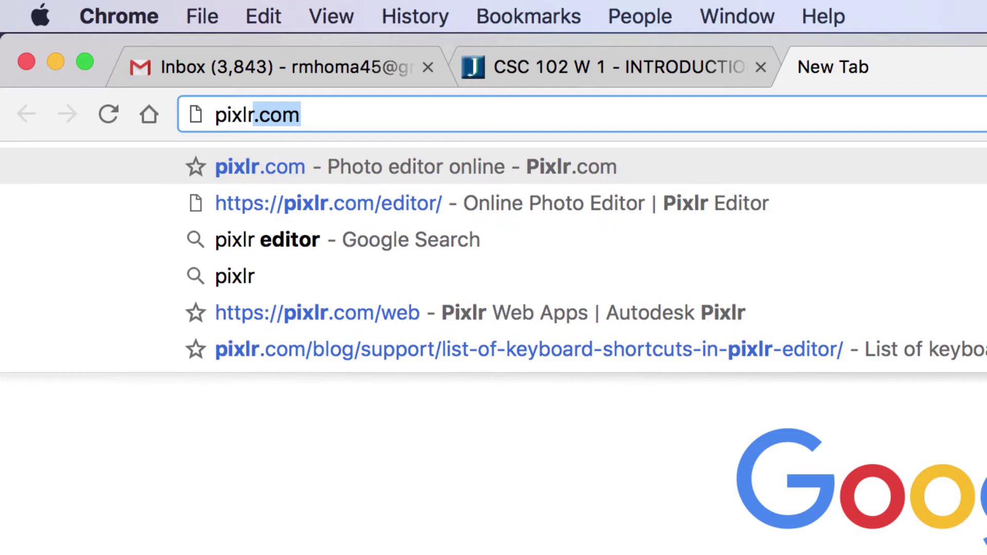
pyautogui.press('Return')
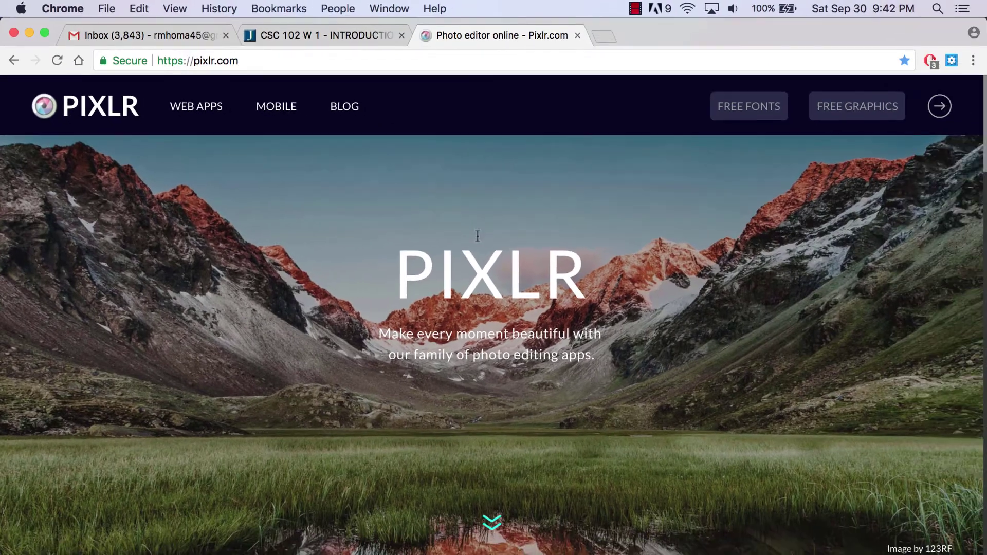
# - Scroll down the Pixlr homepage and launch the Pixlr Editor web app
pyautogui.scroll(-5, 475, 241)
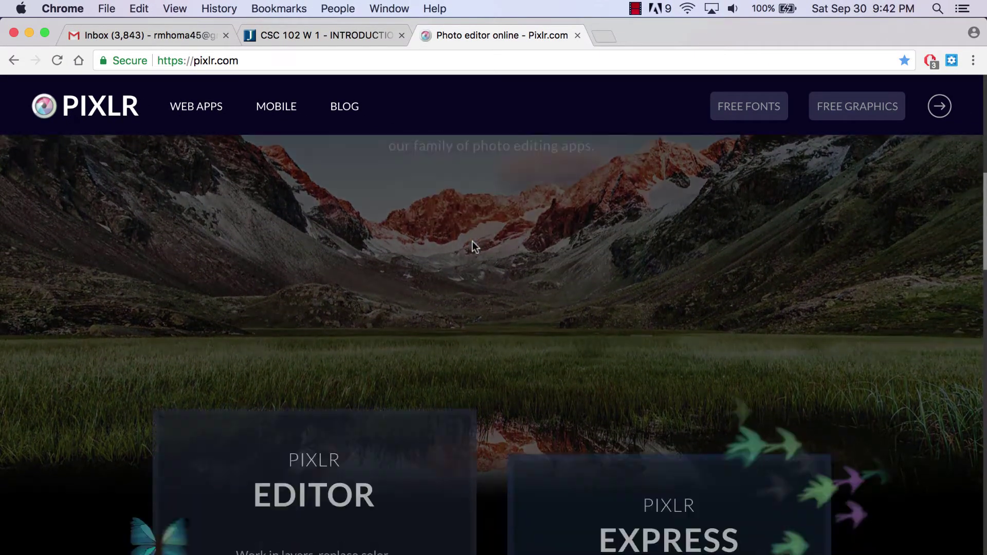
pyautogui.scroll(-3, 417, 342)
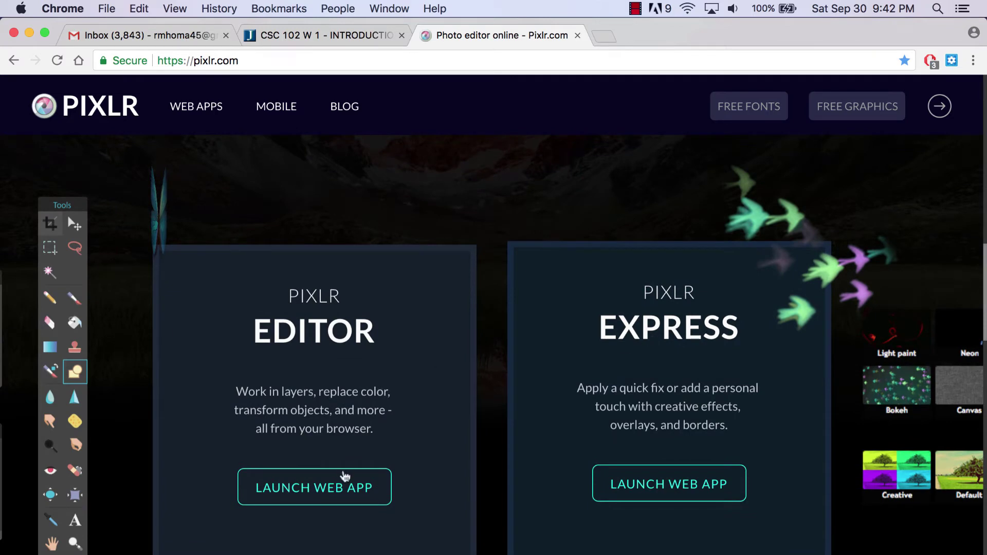
pyautogui.click(345, 494)
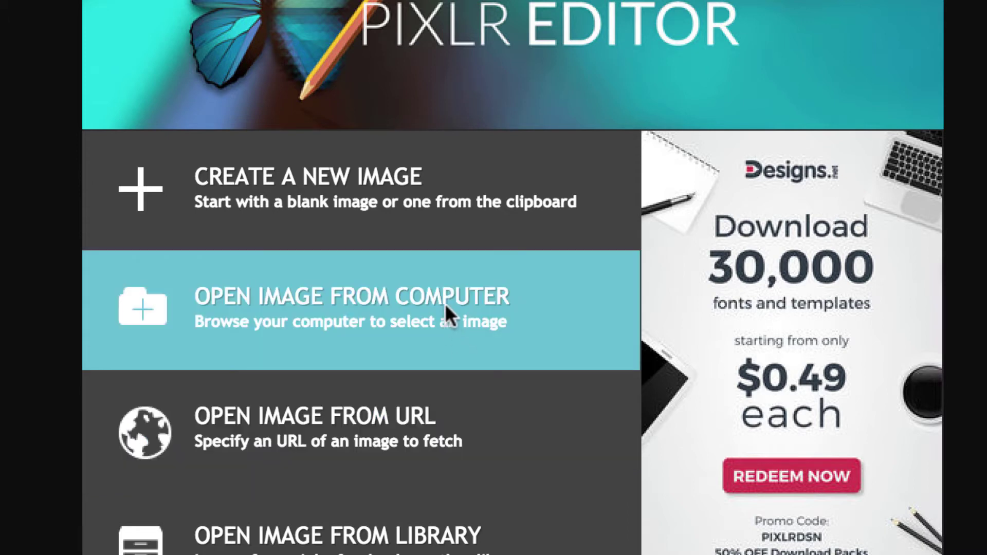
# - Open IMG_2290.jpg from the CSC102W1 > images folder on the computer
pyautogui.click(445, 303)
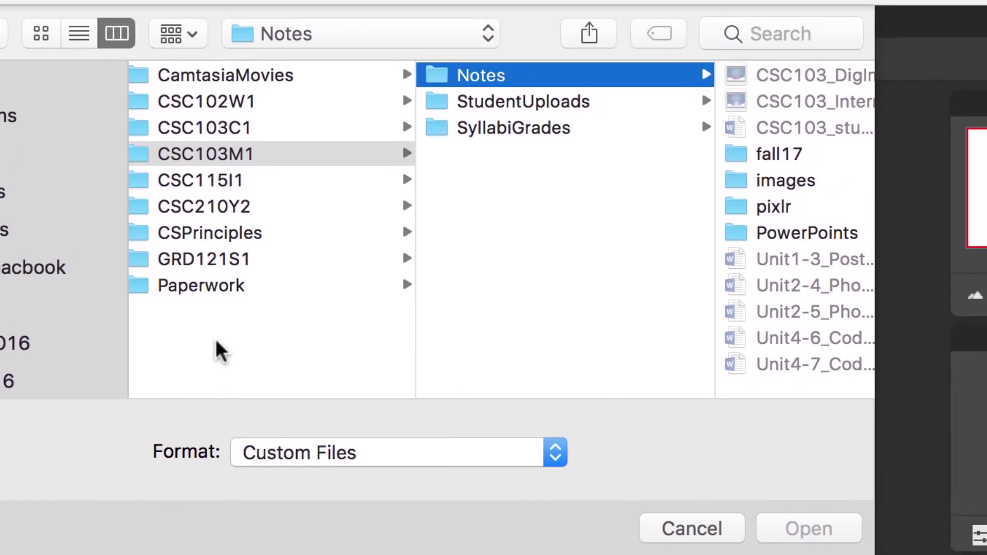
pyautogui.click(227, 102)
pyautogui.click(467, 78)
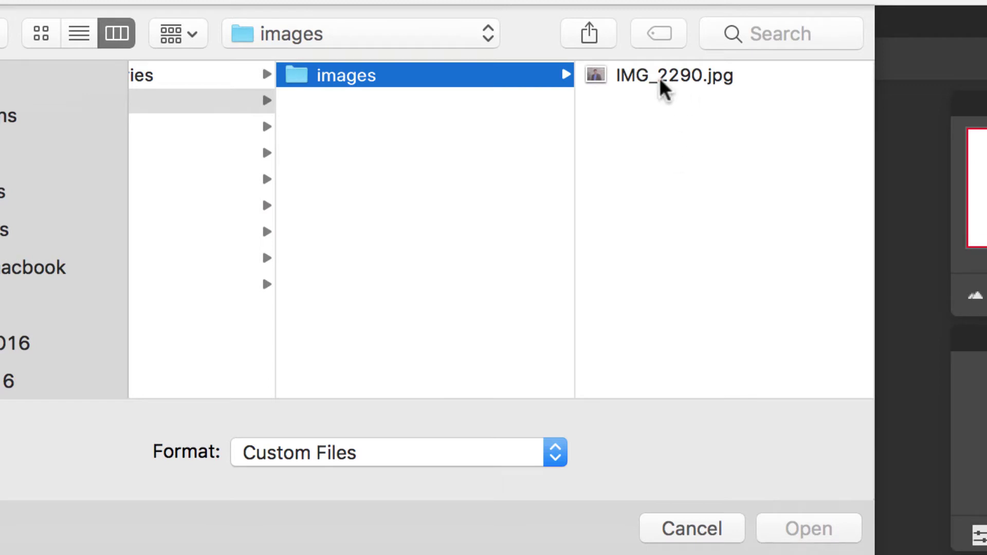
pyautogui.click(686, 81)
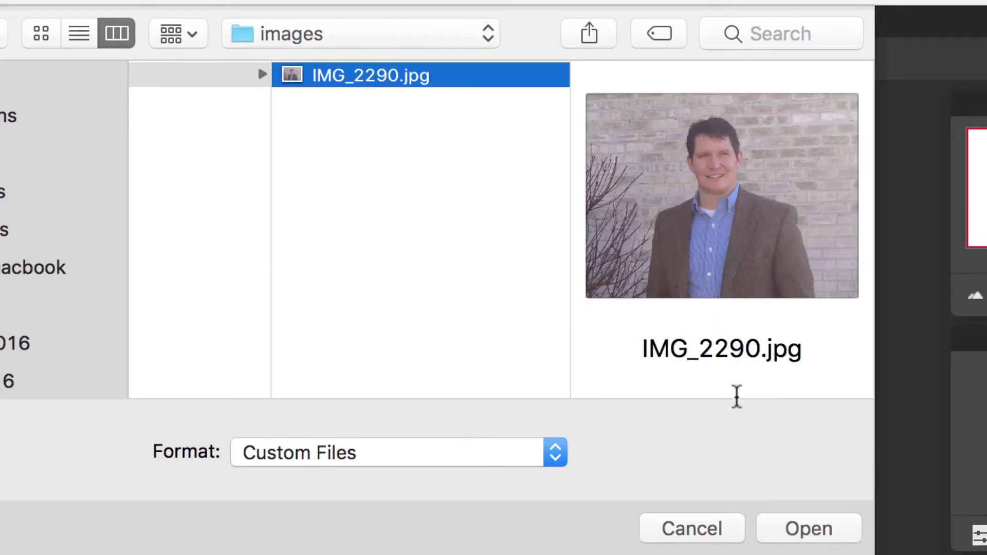
pyautogui.click(795, 528)
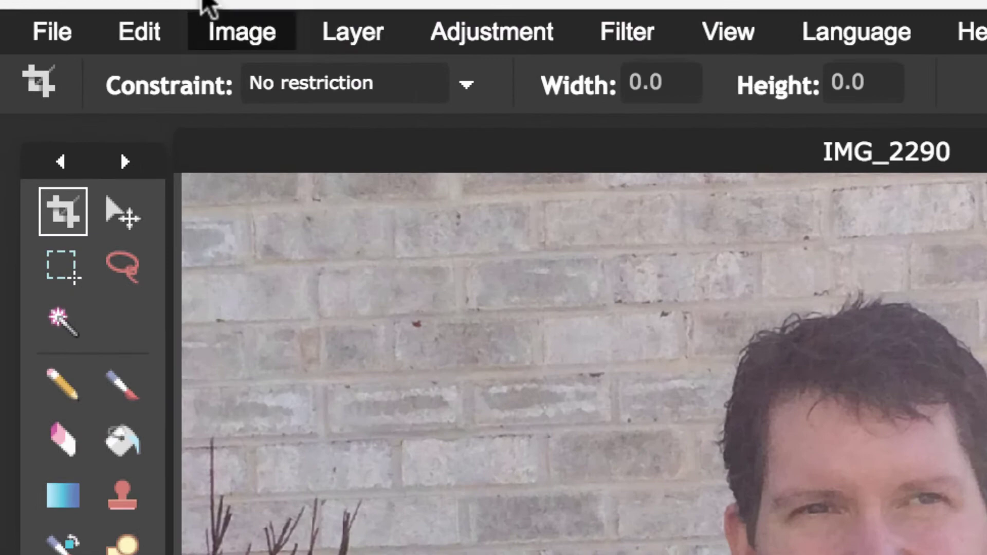
pyautogui.click(255, 32)
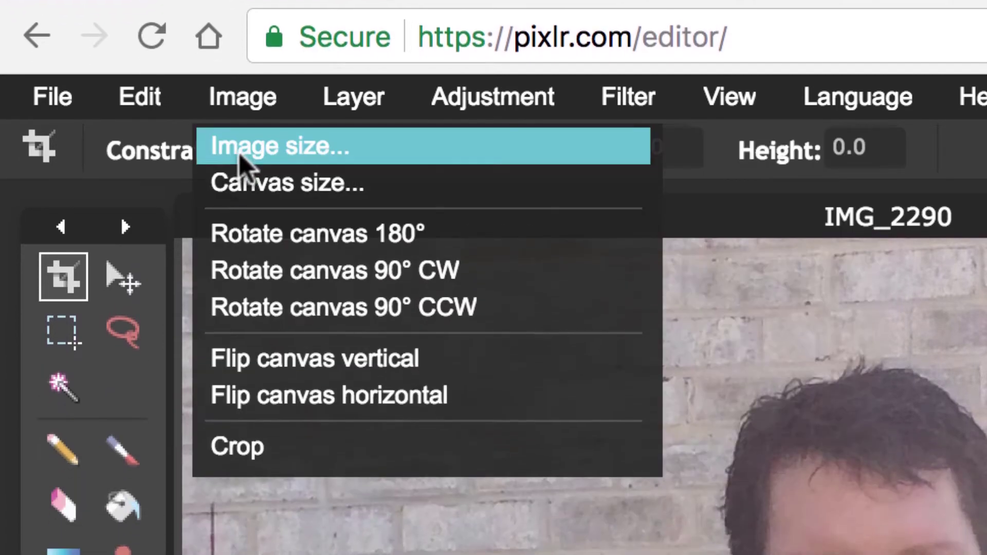
pyautogui.click(252, 155)
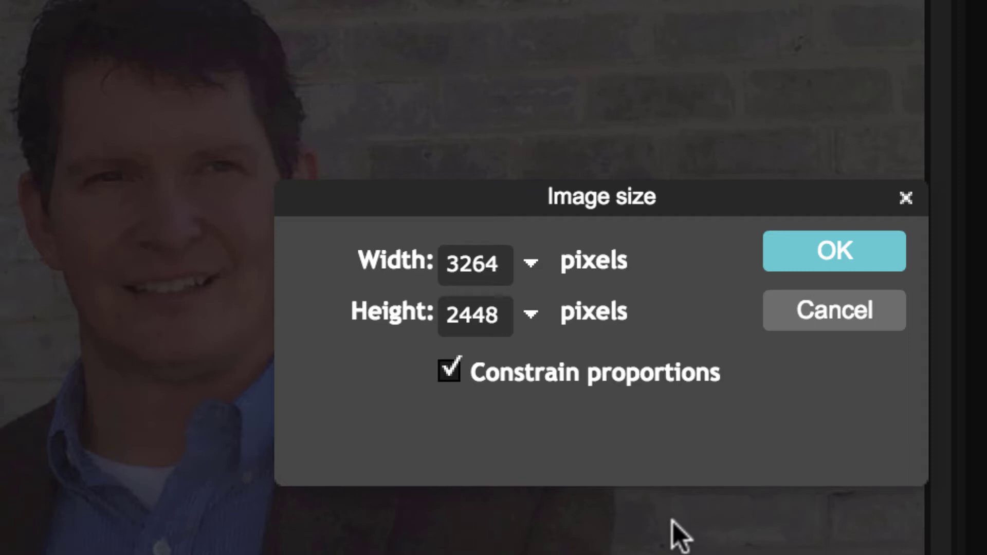
pyautogui.click(864, 312)
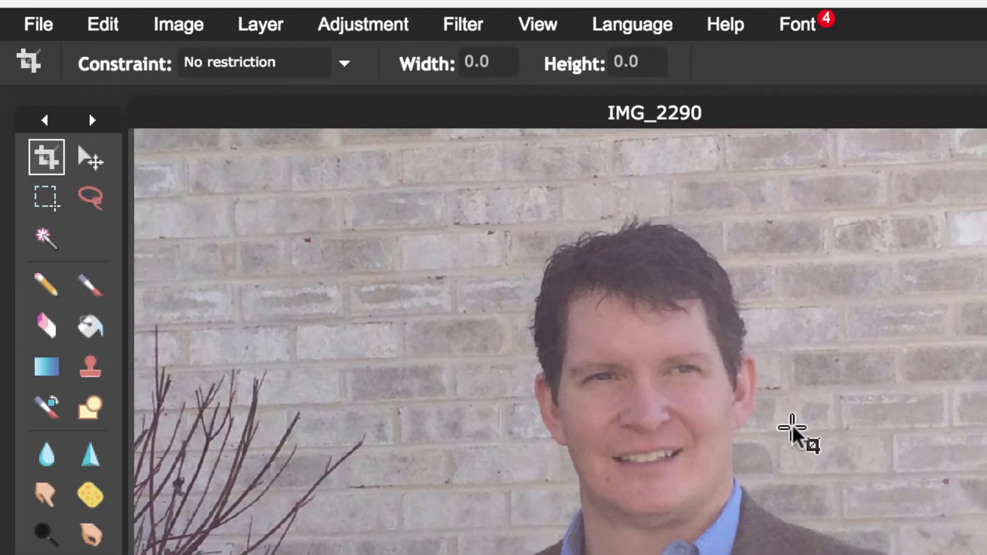
# - Apply a Levels adjustment with input levels of 45, 0.88 and 229
pyautogui.click(390, 29)
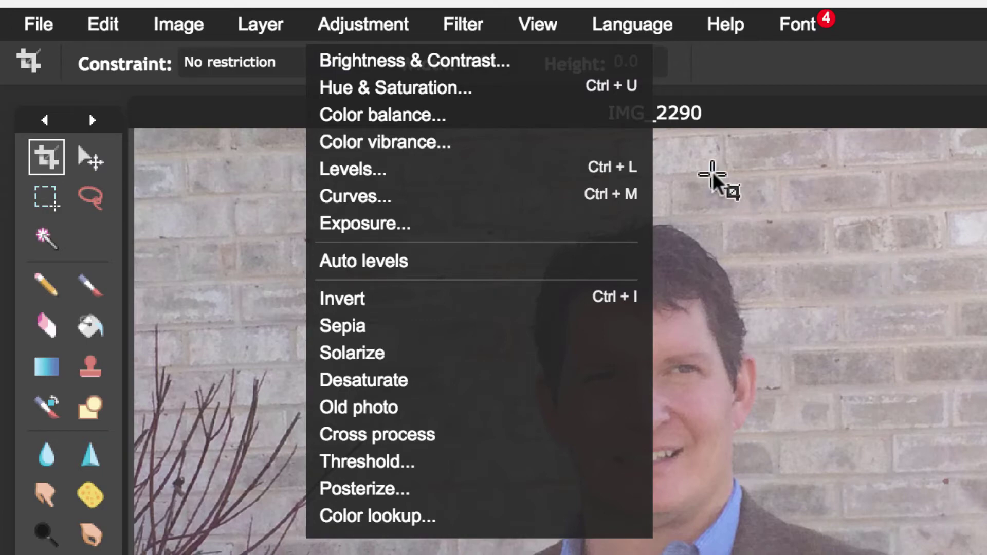
pyautogui.click(371, 166)
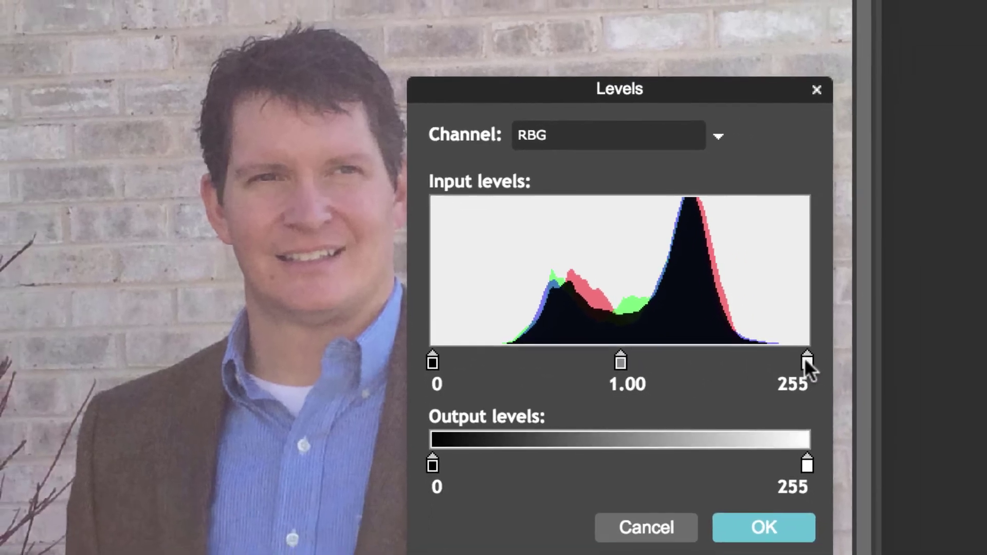
pyautogui.moveTo(893, 395); pyautogui.dragTo(836, 395)
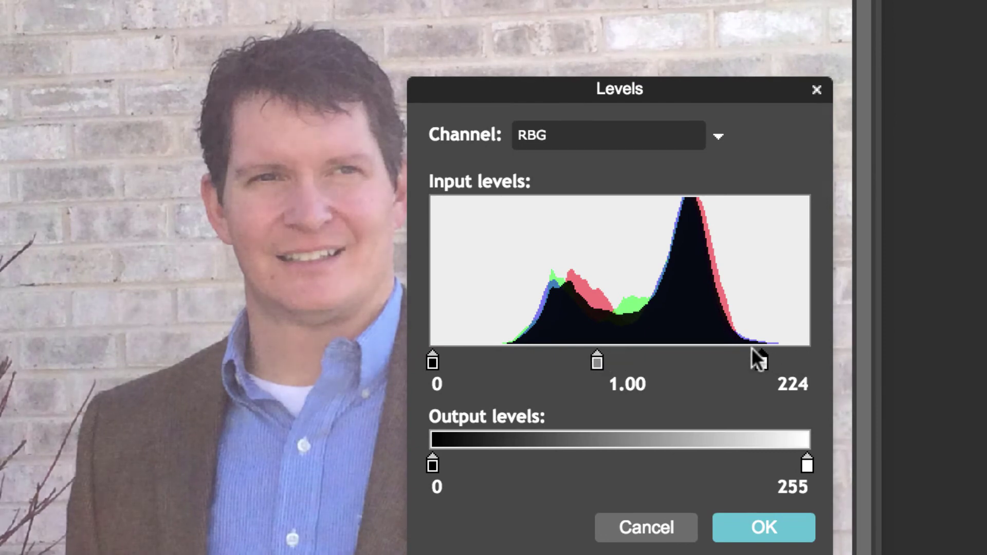
pyautogui.moveTo(751, 348); pyautogui.dragTo(762, 347)
pyautogui.moveTo(433, 355); pyautogui.dragTo(501, 356)
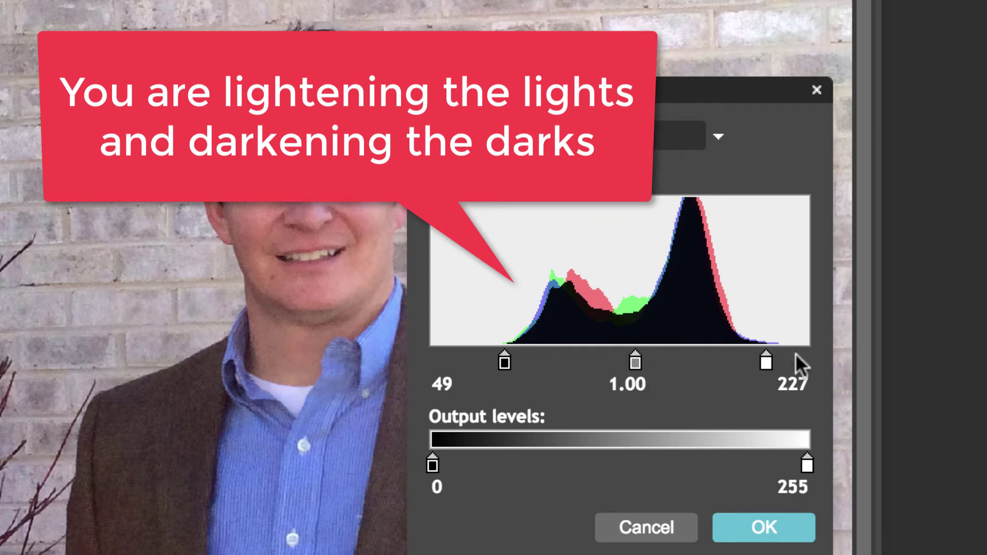
pyautogui.moveTo(762, 358); pyautogui.dragTo(765, 358)
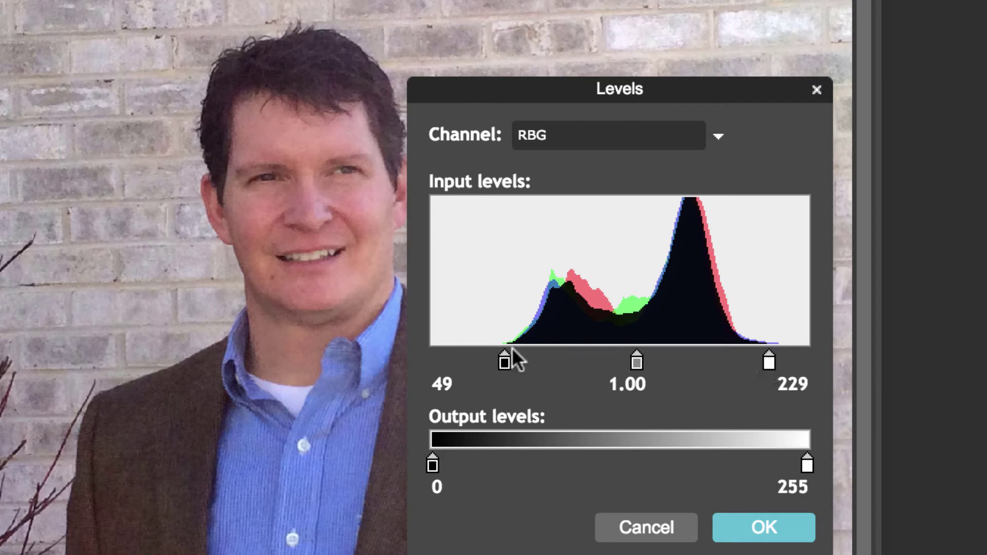
pyautogui.moveTo(501, 353); pyautogui.dragTo(495, 353)
pyautogui.moveTo(632, 360)
pyautogui.mouseDown()
pyautogui.moveTo(613, 359)
pyautogui.moveTo(623, 359)
pyautogui.mouseUp()
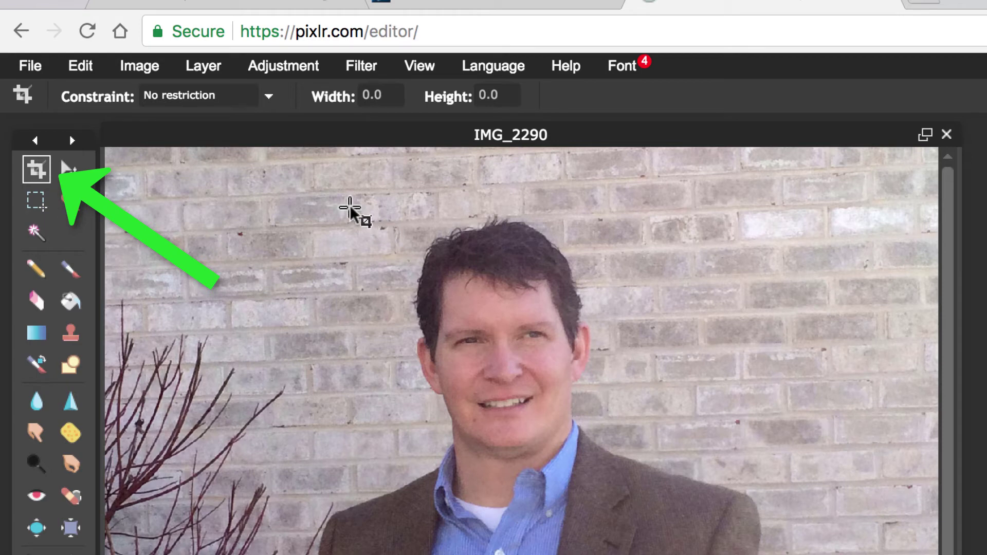
# - Frame the crop box around the head and shoulders and confirm applying the crop
pyautogui.moveTo(349, 208)
pyautogui.mouseDown()
pyautogui.moveTo(463, 418)
pyautogui.moveTo(600, 529)
pyautogui.moveTo(630, 512)
pyautogui.moveTo(641, 517)
pyautogui.moveTo(630, 507)
pyautogui.moveTo(634, 536)
pyautogui.mouseUp()
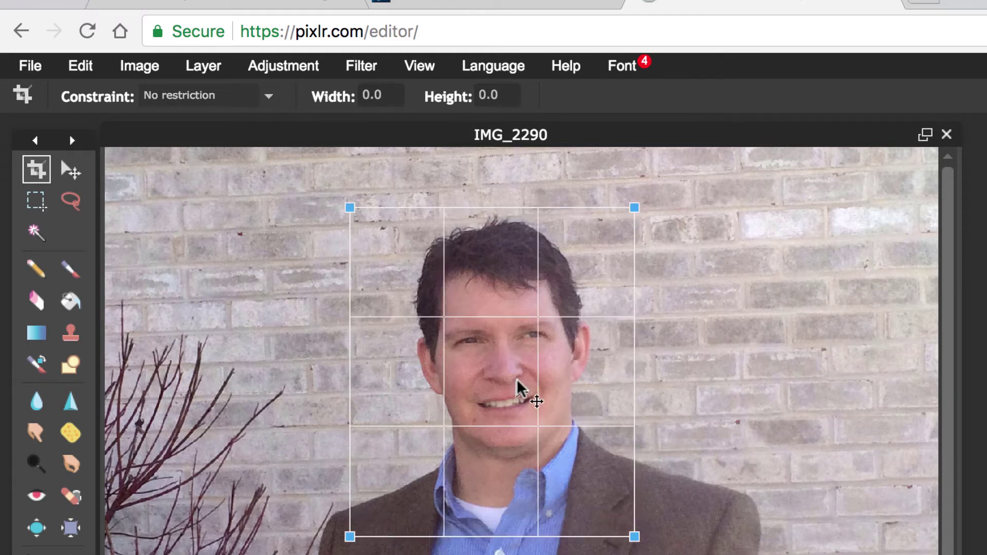
pyautogui.moveTo(523, 392); pyautogui.dragTo(535, 376)
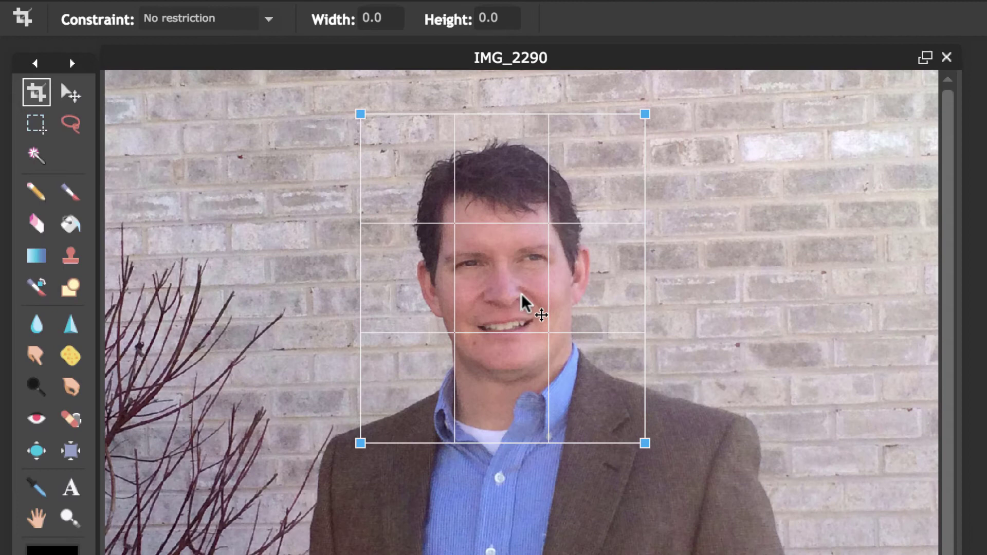
pyautogui.moveTo(525, 298); pyautogui.dragTo(519, 298)
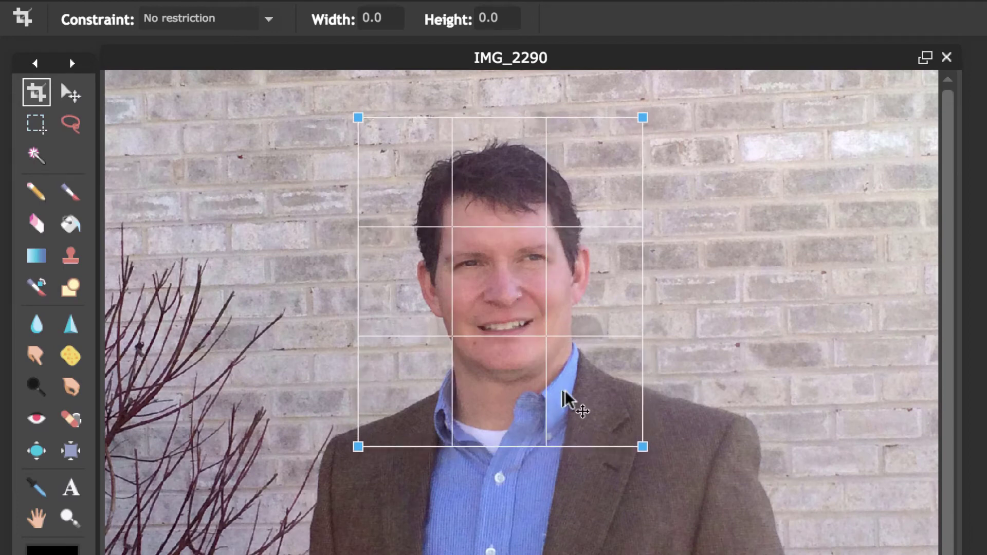
pyautogui.moveTo(637, 438)
pyautogui.mouseDown()
pyautogui.moveTo(540, 315)
pyautogui.moveTo(661, 468)
pyautogui.moveTo(626, 436)
pyautogui.mouseUp()
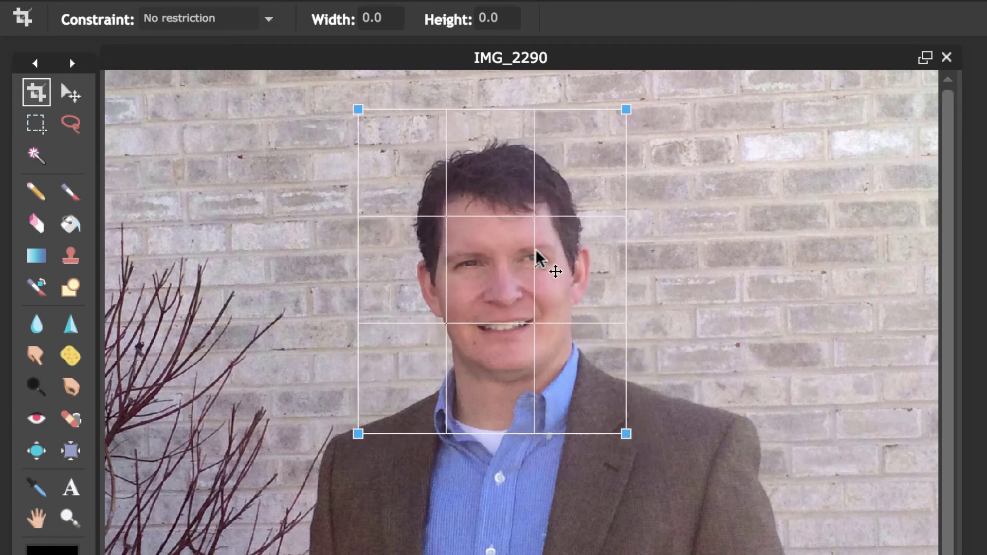
pyautogui.moveTo(544, 264); pyautogui.dragTo(557, 291)
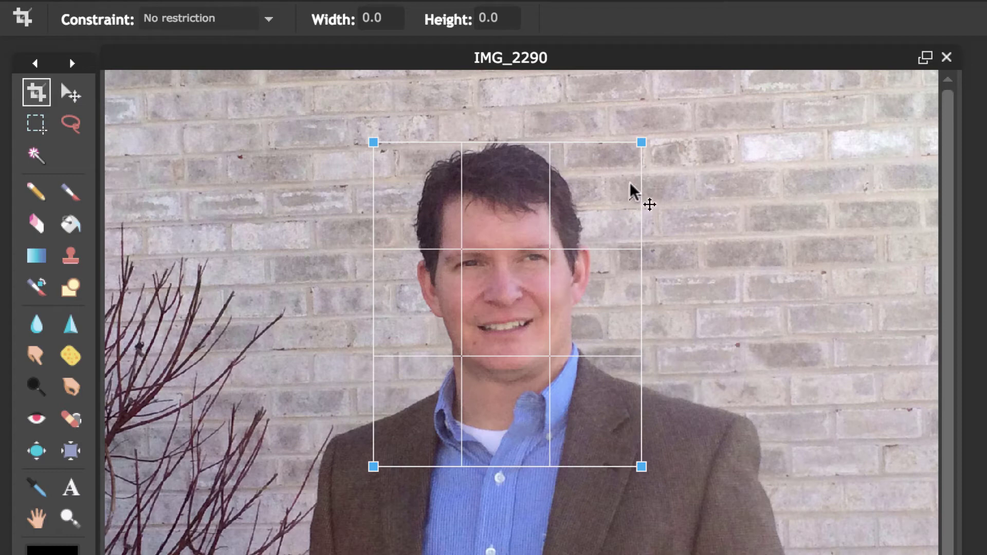
pyautogui.moveTo(562, 276); pyautogui.dragTo(556, 256)
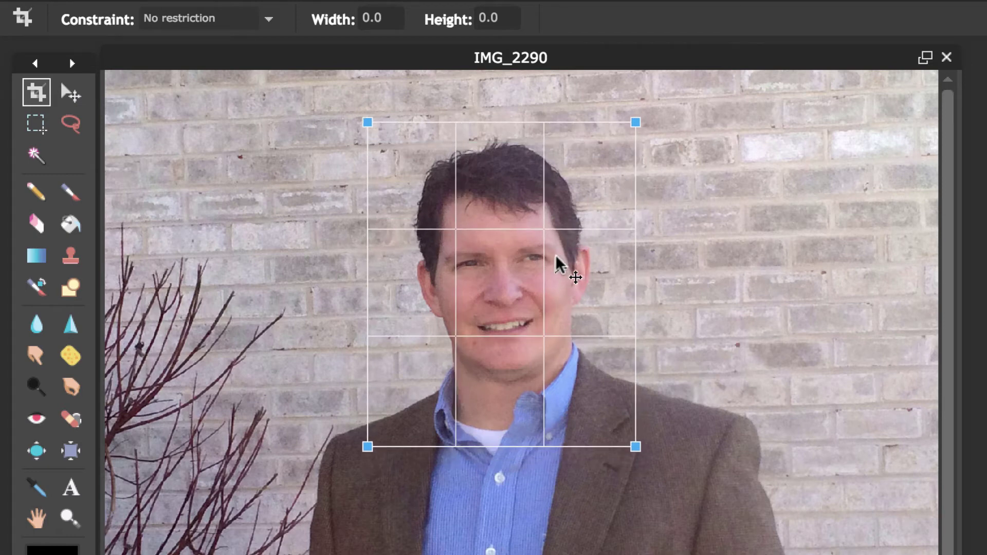
pyautogui.moveTo(581, 215); pyautogui.dragTo(582, 223)
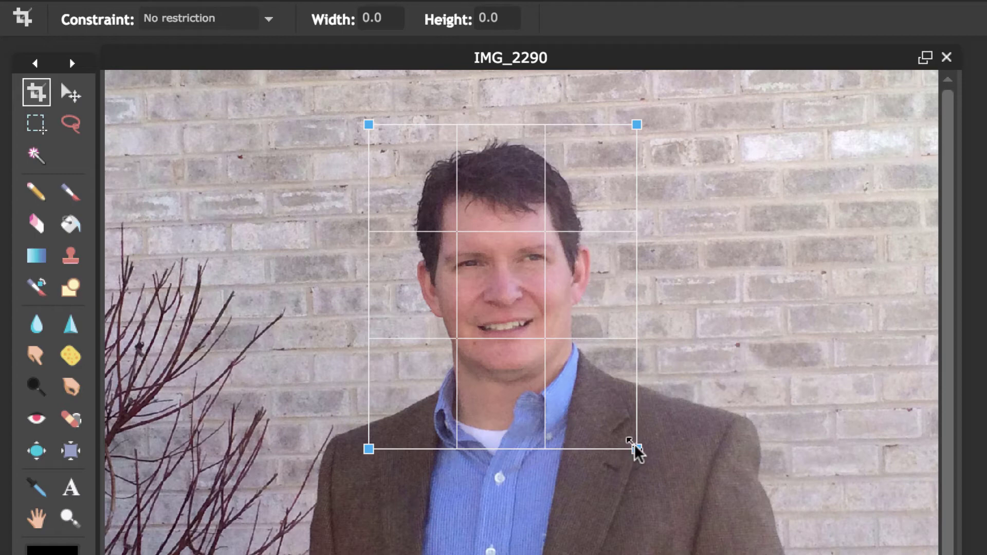
pyautogui.moveTo(634, 444); pyautogui.dragTo(635, 443)
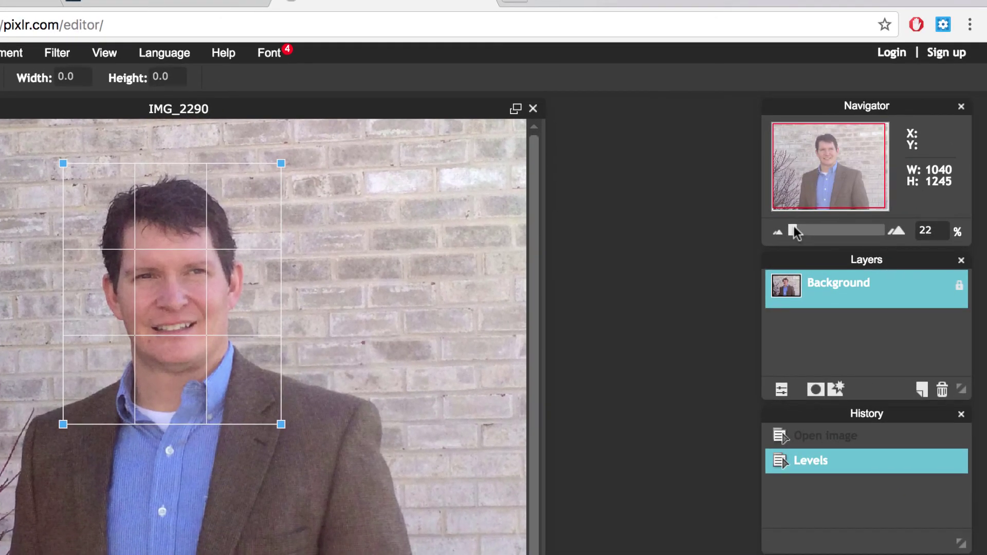
pyautogui.click(794, 232)
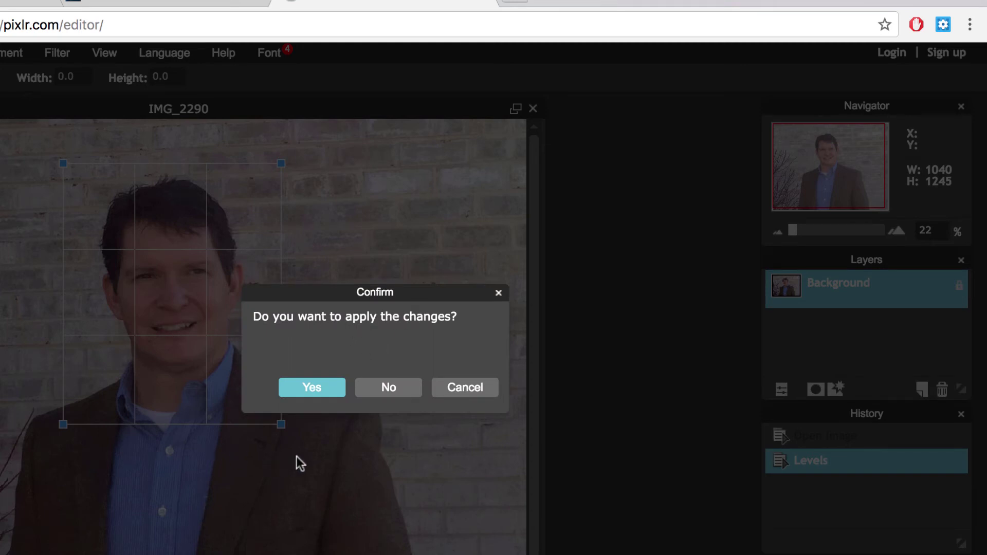
pyautogui.click(311, 389)
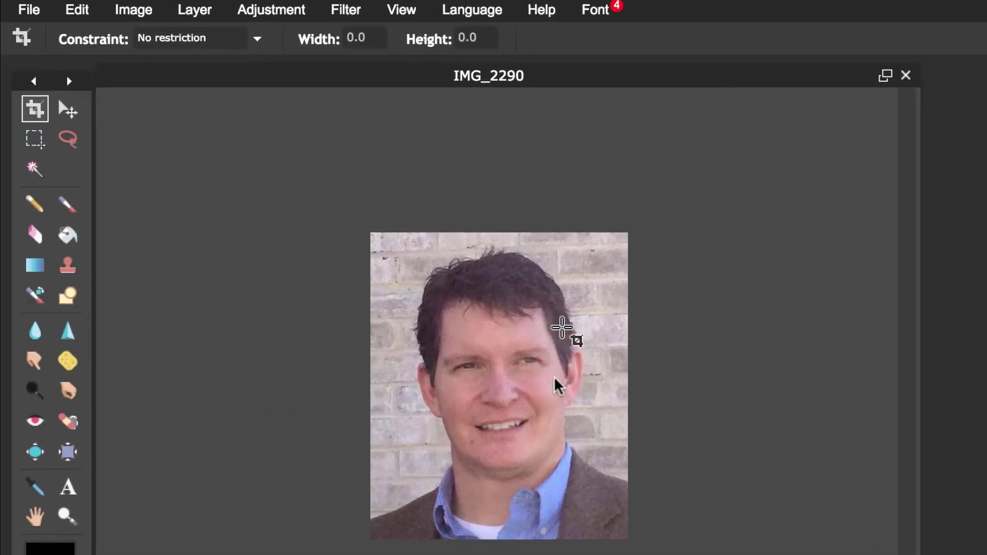
# - Resize the image to 200 px wide with constrained proportions, giving 200 × 239
pyautogui.click(69, 109)
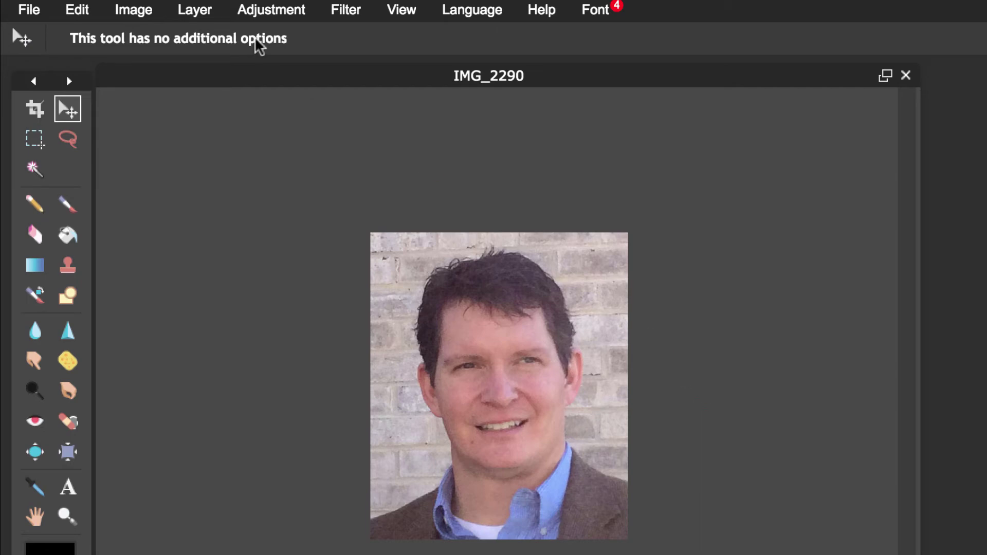
pyautogui.click(142, 11)
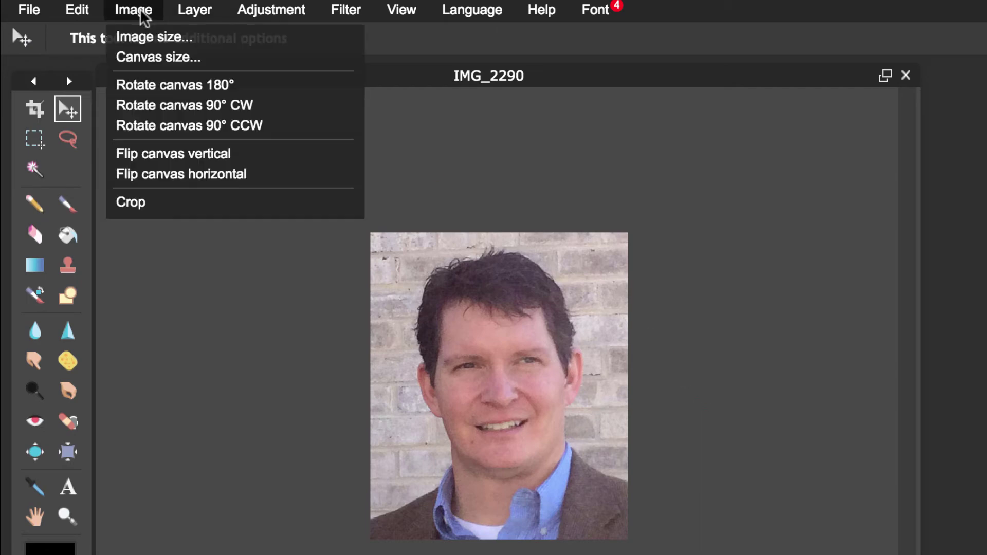
pyautogui.click(142, 35)
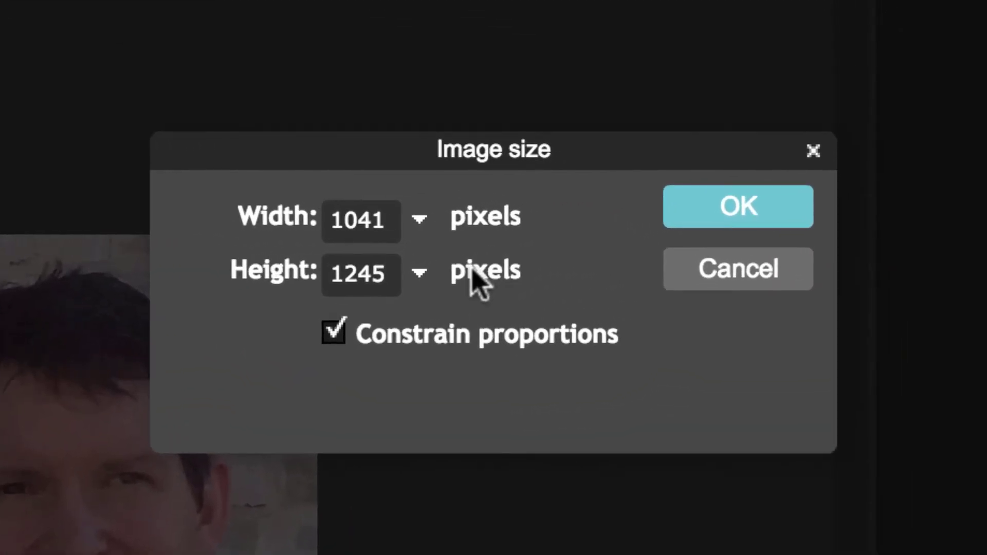
pyautogui.doubleClick(370, 221)
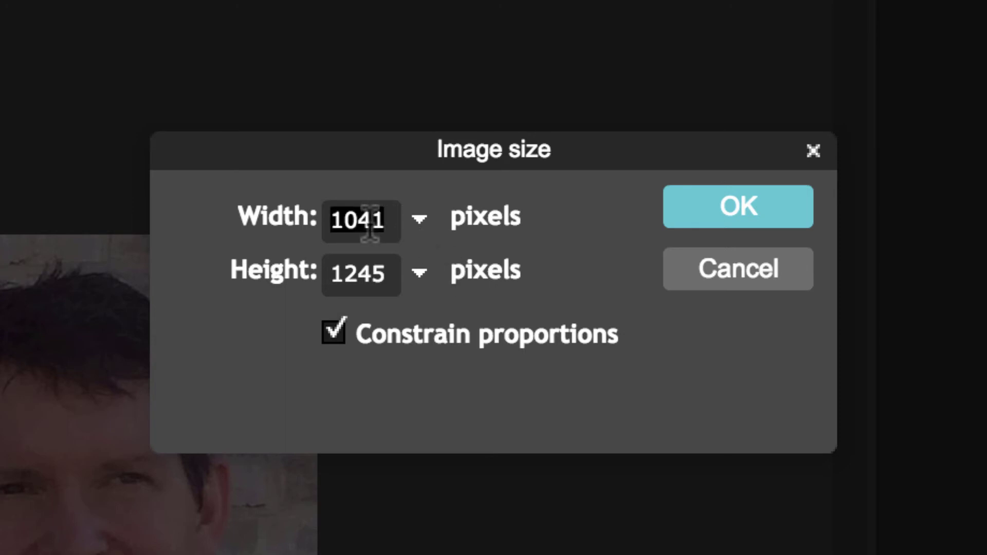
pyautogui.write('200')
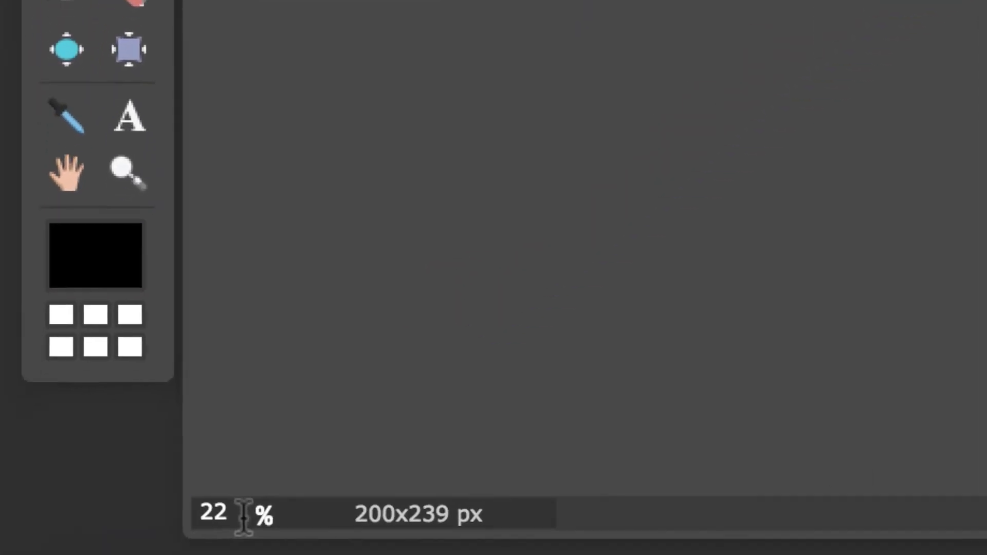
# - Set the view zoom to 100% to see the image at actual size
pyautogui.moveTo(235, 519); pyautogui.dragTo(170, 513)
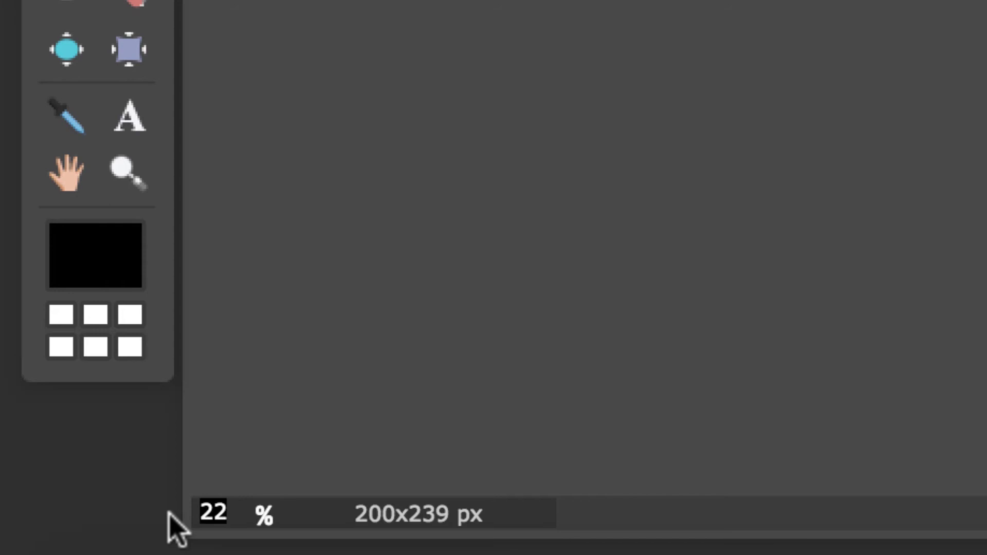
pyautogui.write('100')
pyautogui.press('Return')
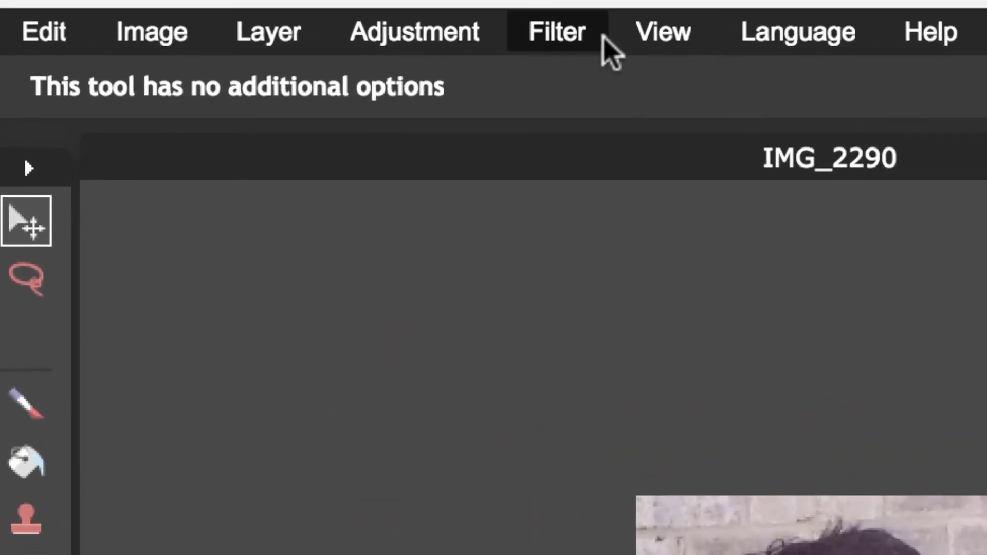
# - Apply an Unsharp mask with Threshold 0, Radius 2 and Amount 69
pyautogui.click(576, 37)
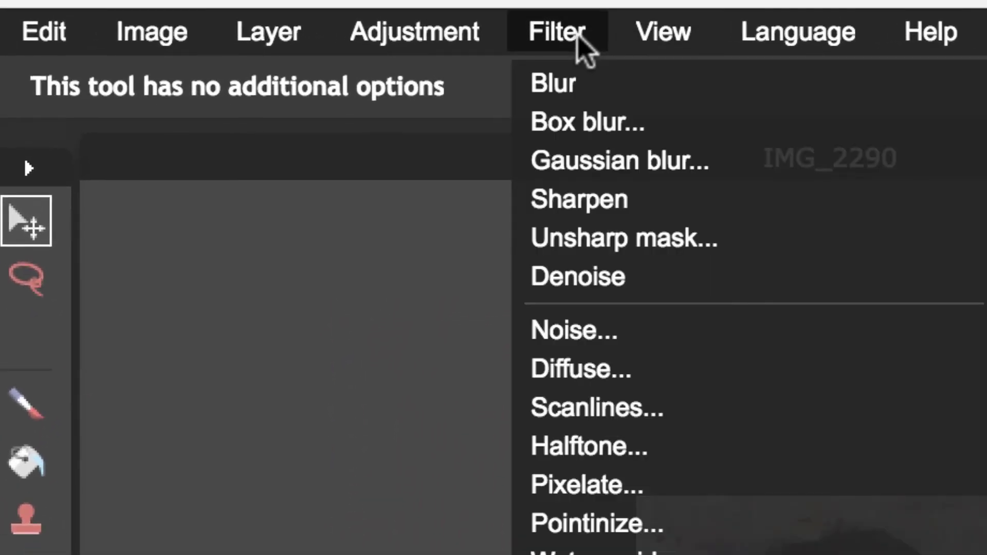
pyautogui.click(602, 236)
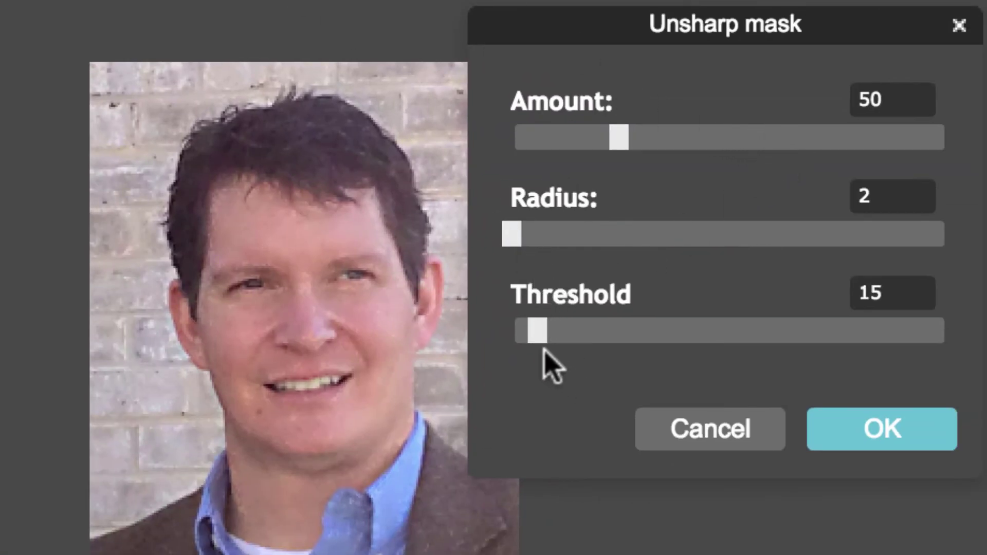
pyautogui.moveTo(537, 330); pyautogui.dragTo(500, 335)
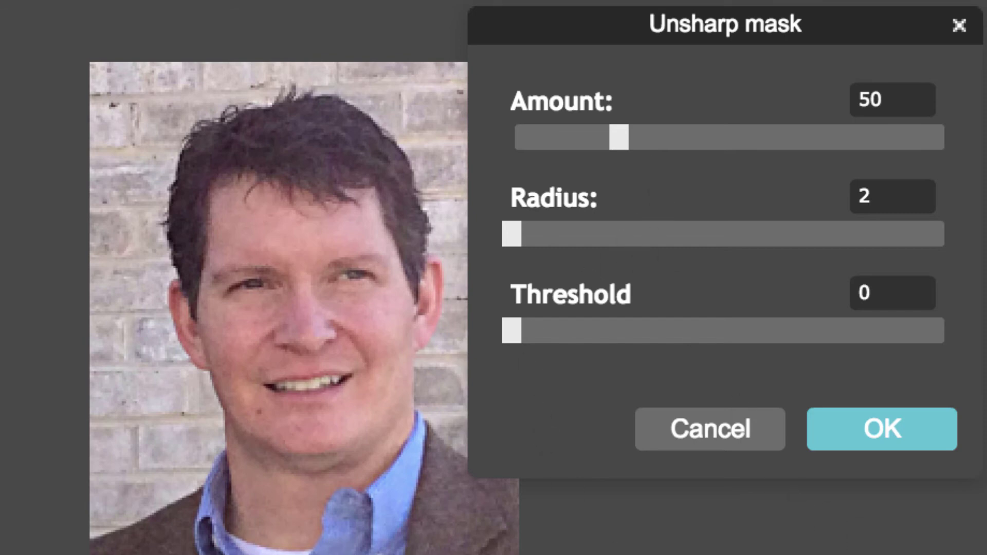
pyautogui.moveTo(634, 135); pyautogui.dragTo(670, 121)
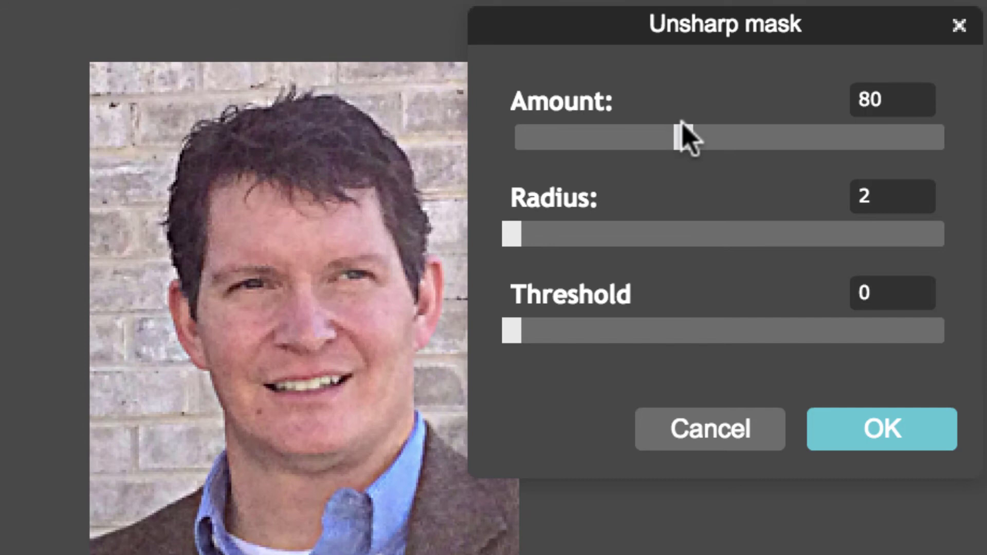
pyautogui.moveTo(682, 124); pyautogui.dragTo(657, 131)
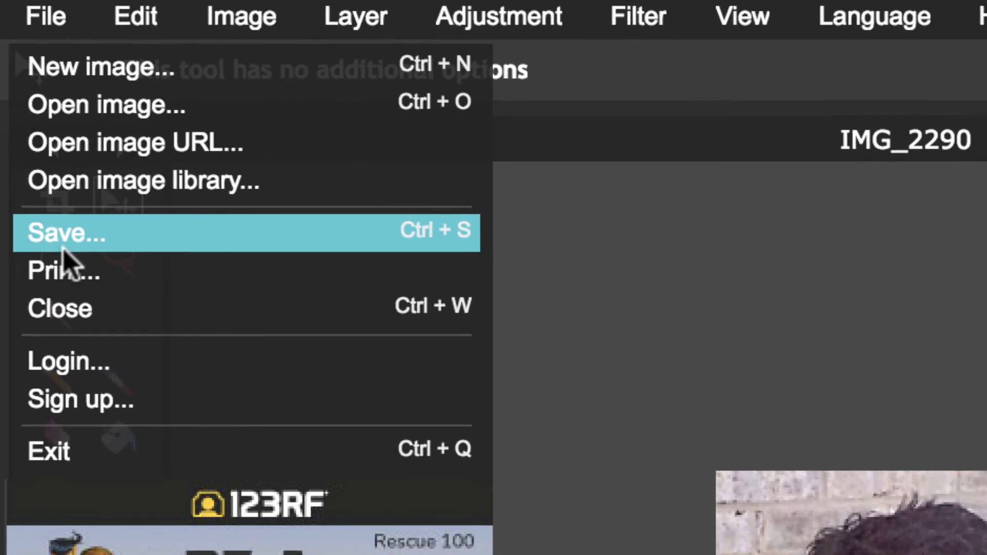
# - Rename the image to pic-homa and save it as JPEG in the images folder
pyautogui.click(64, 247)
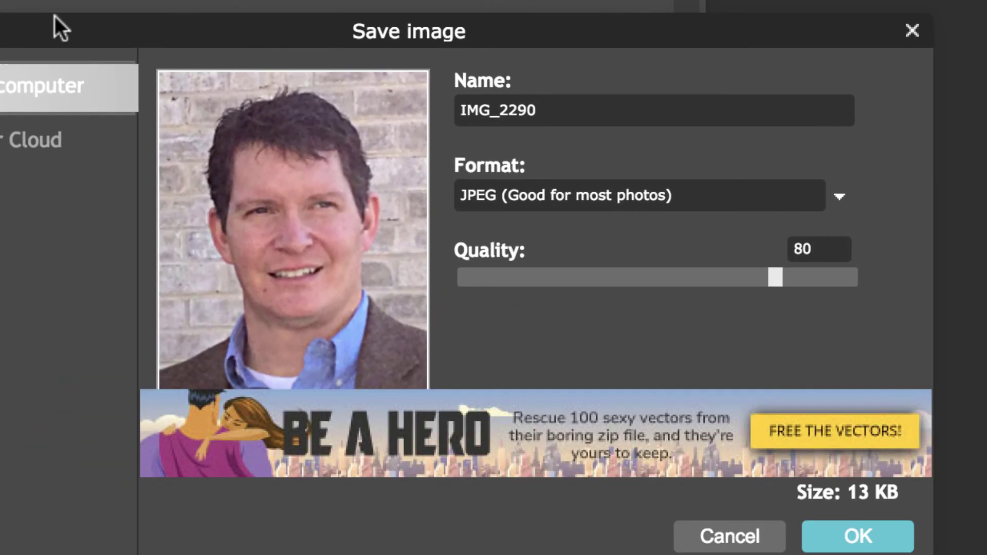
pyautogui.doubleClick(467, 110)
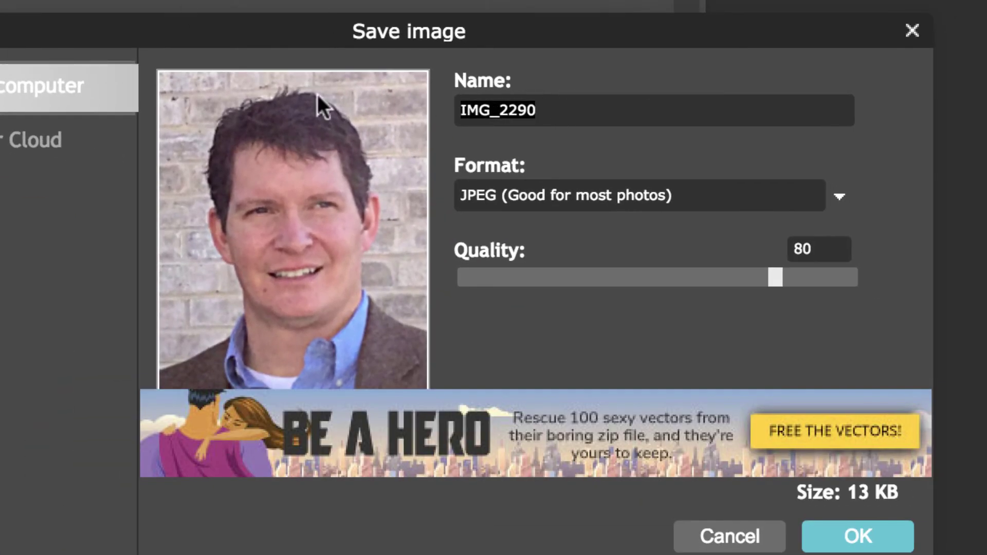
pyautogui.write('pic')
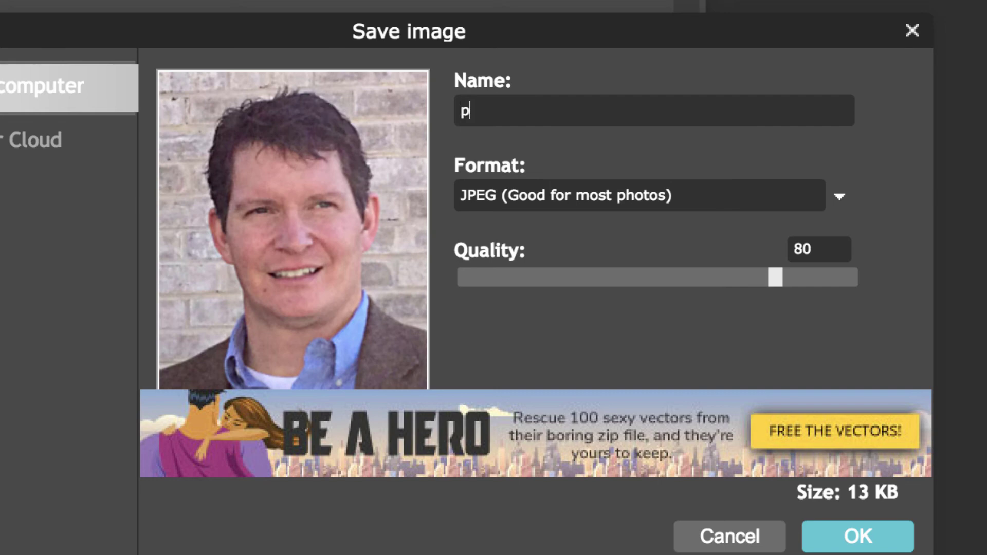
pyautogui.write('-homa')
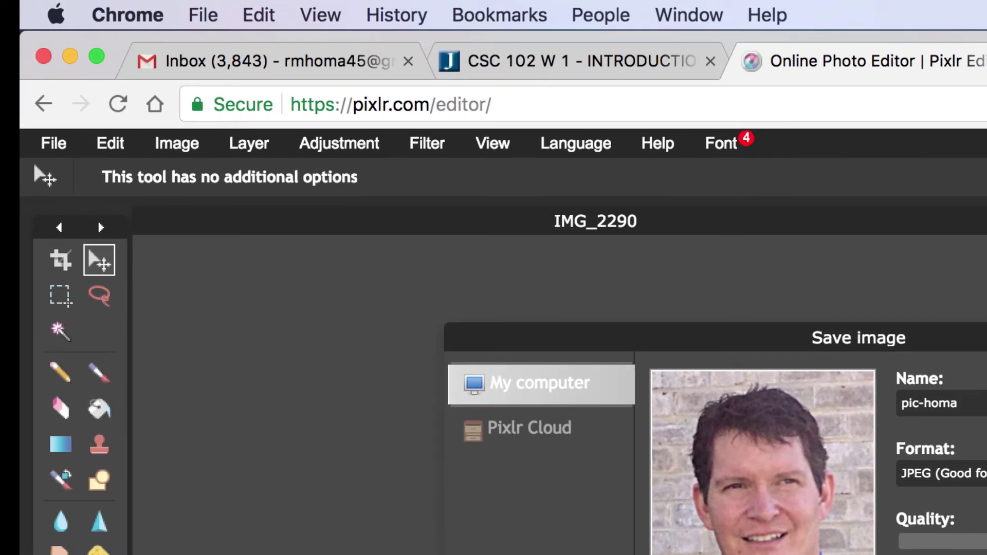
pyautogui.click(857, 536)
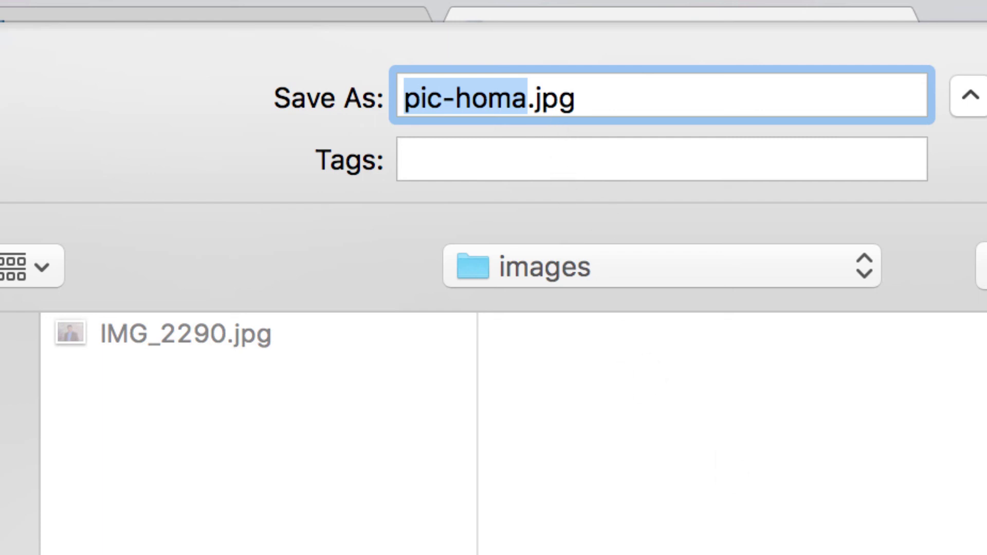
pyautogui.press('Return')
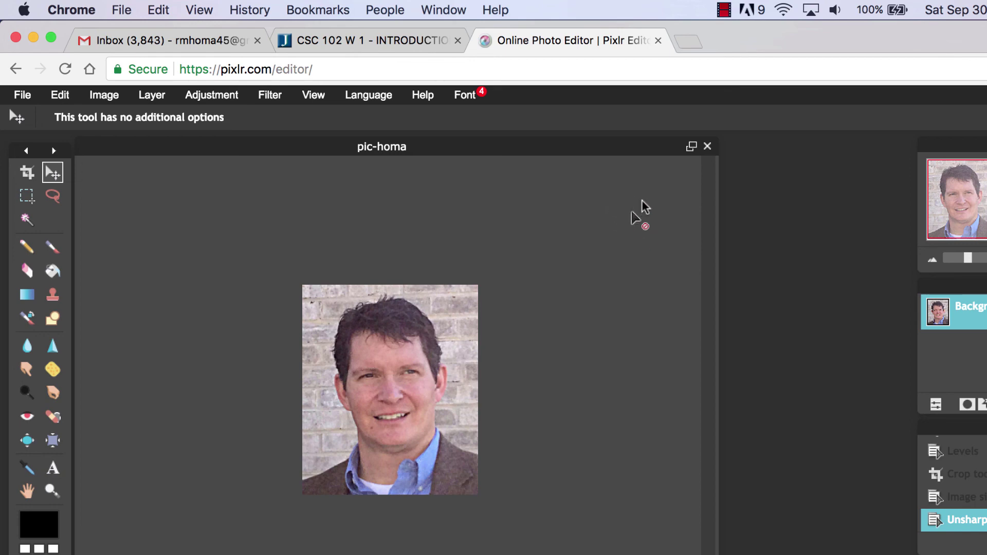
# - Close the headshot without saving again, then close the Pixlr tab and leave the page
pyautogui.click(708, 146)
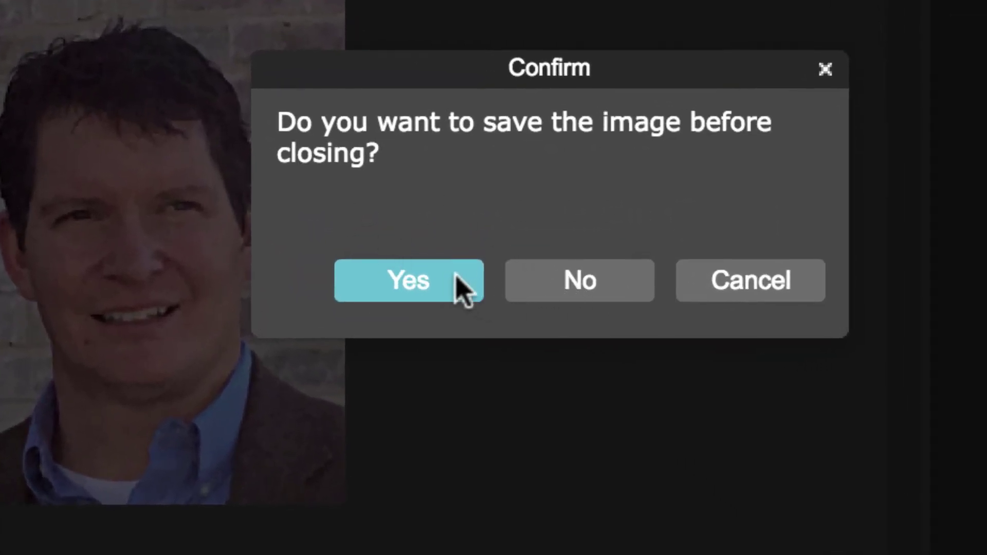
pyautogui.click(560, 275)
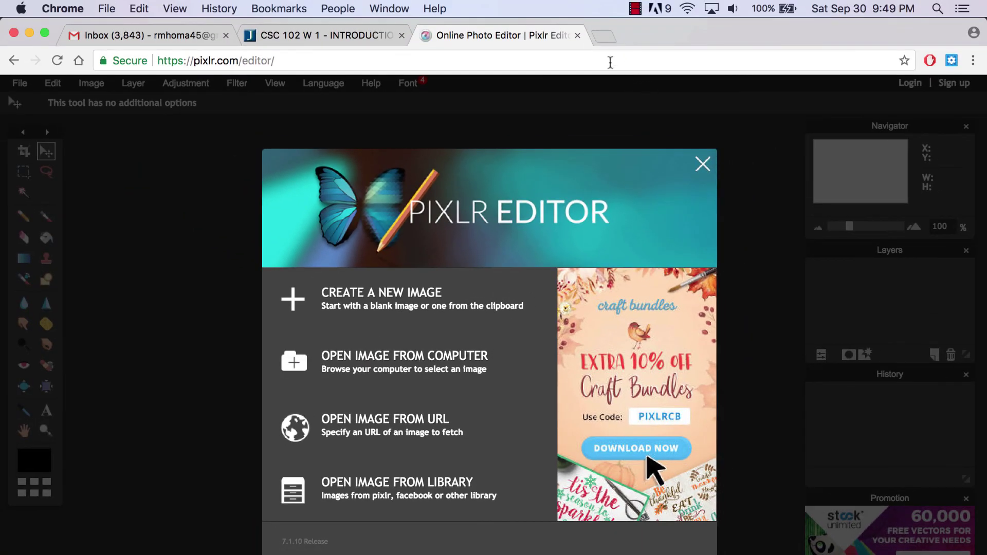
pyautogui.click(577, 35)
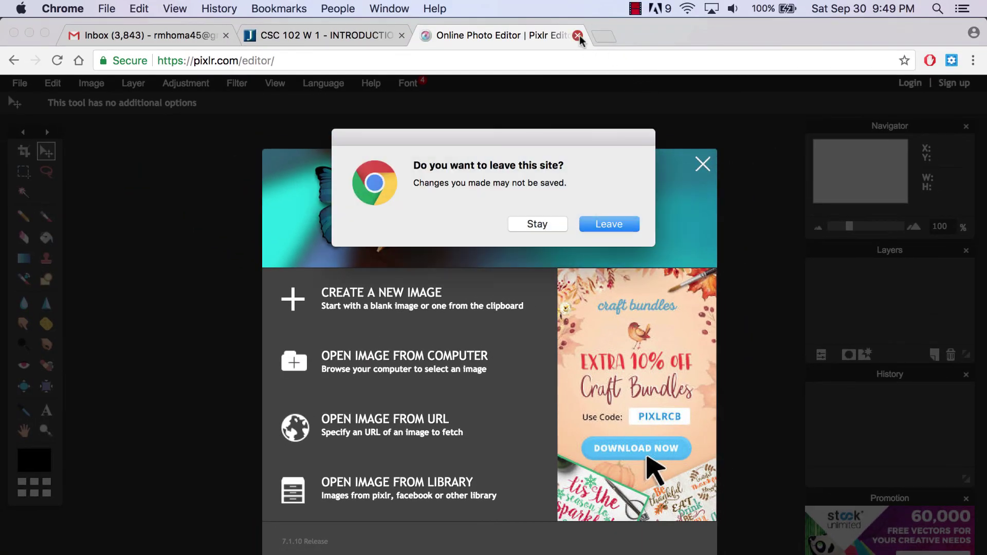
pyautogui.click(609, 226)
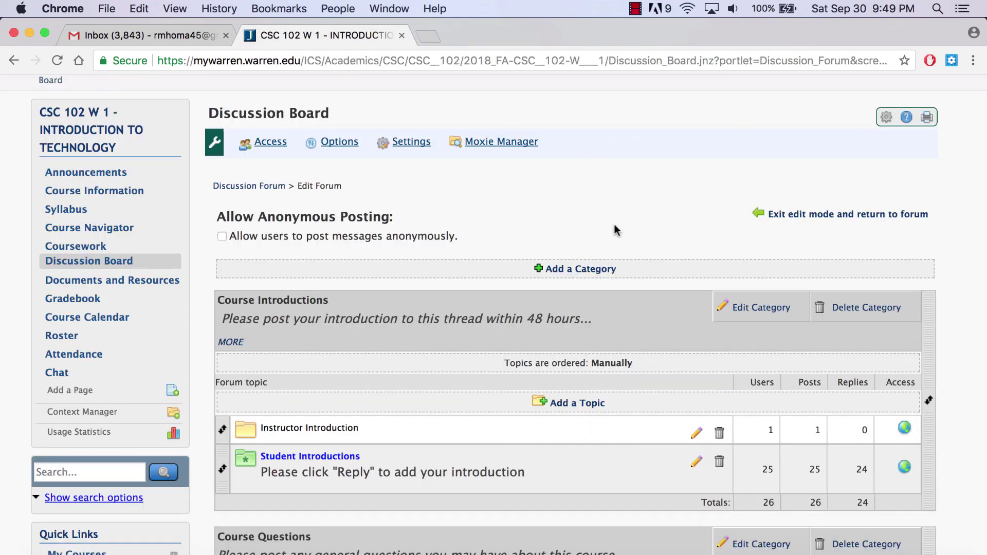